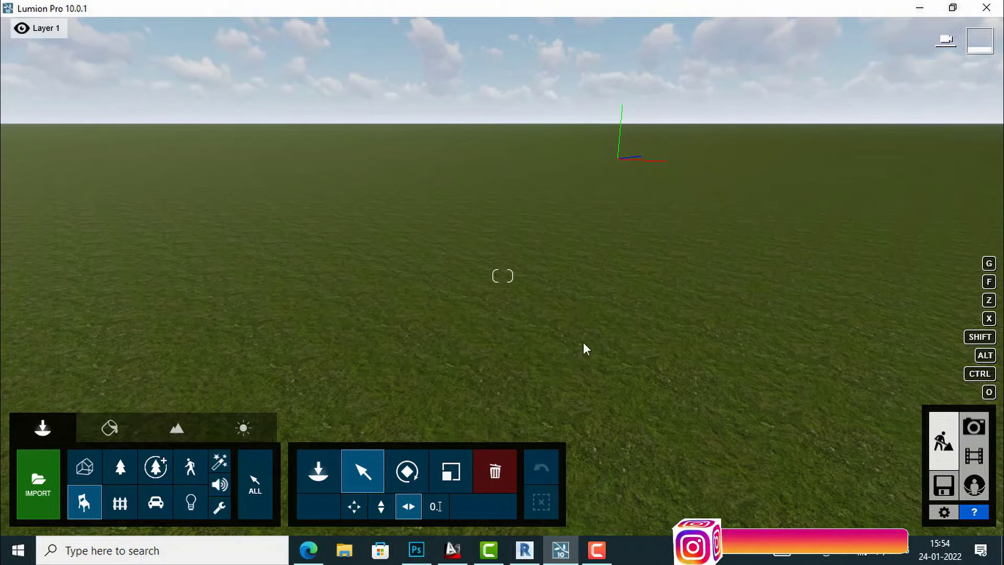
Step: Show the table models in the Tables category of the Indoor object library
left_click(318, 472)
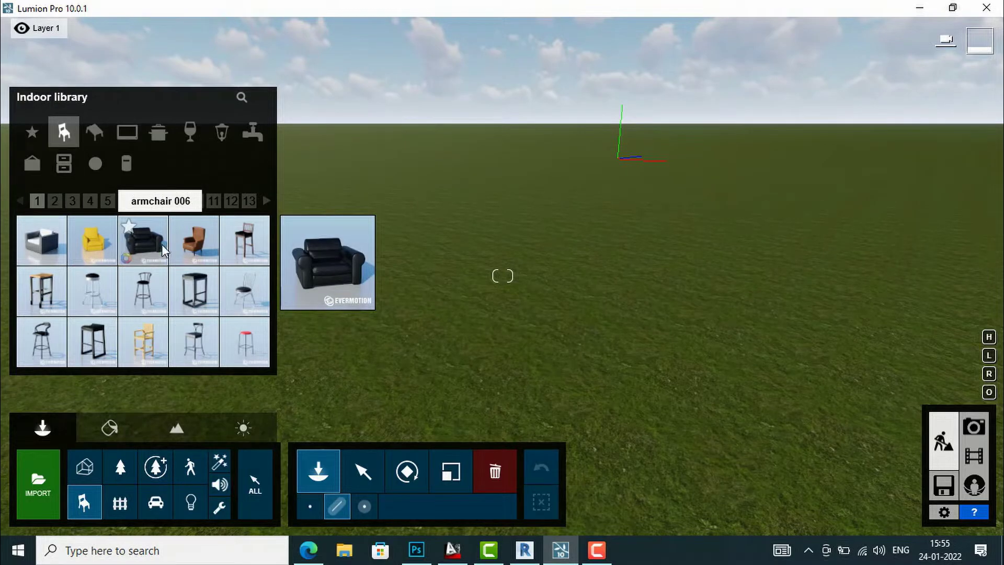
left_click(99, 129)
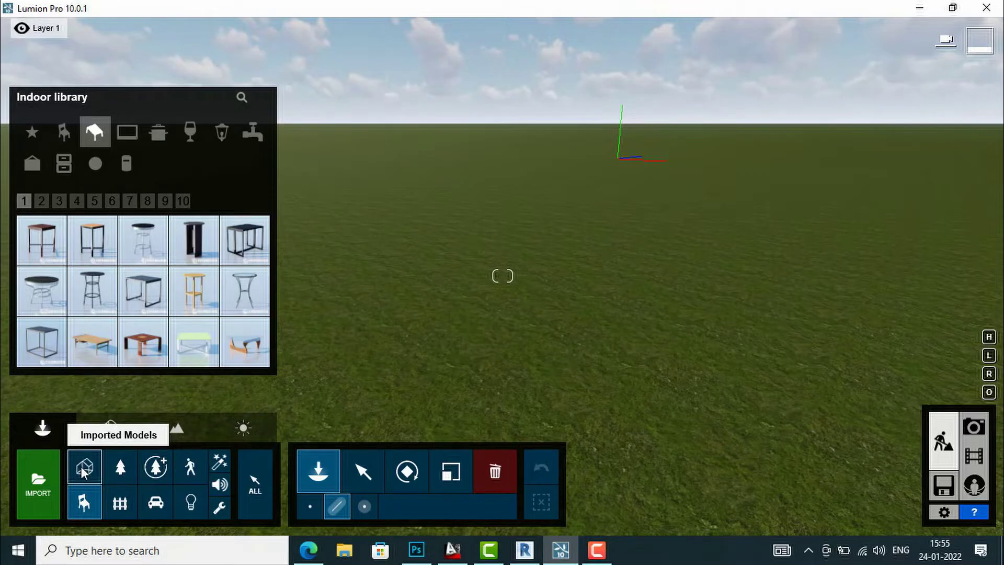
Step: Import the house .dae file from Downloads with animations and edges/lines left off
left_click(36, 484)
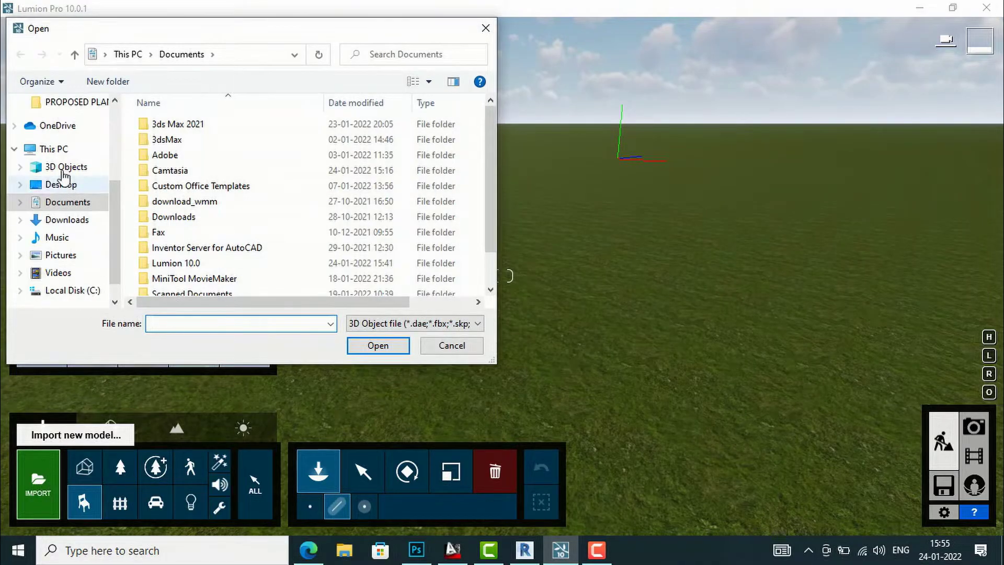
left_click(66, 220)
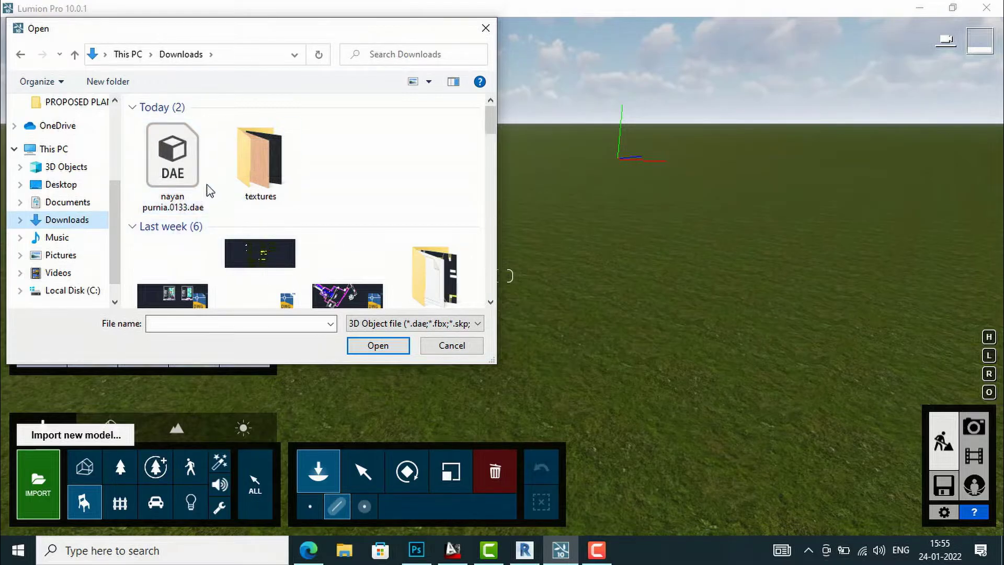
left_click(178, 179)
left_click(375, 346)
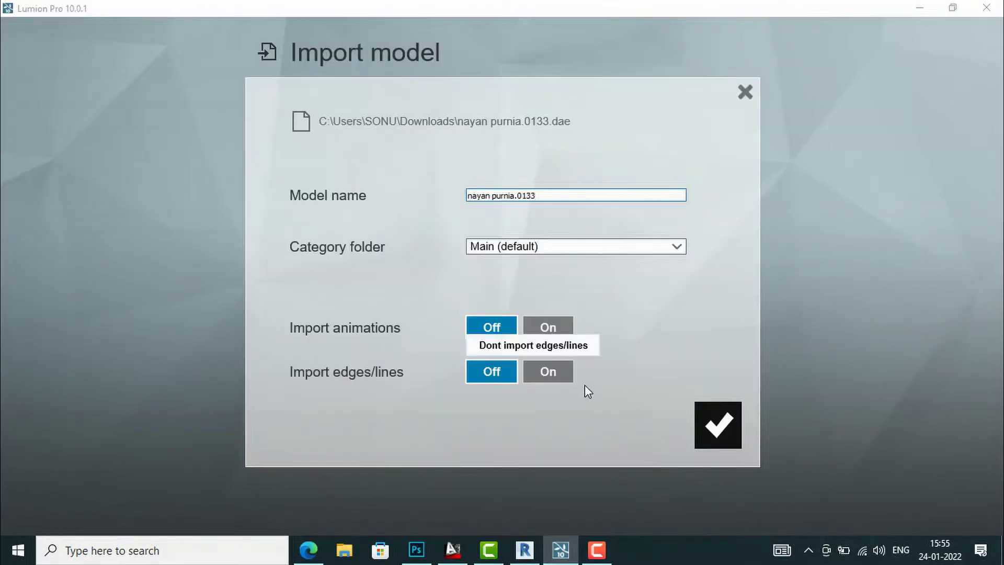
left_click(721, 428)
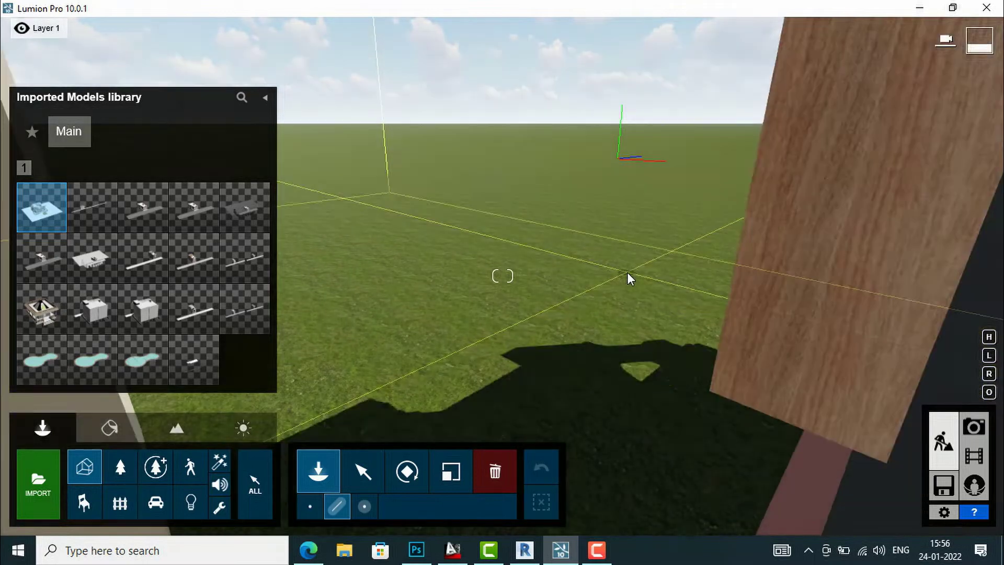
Step: Place a single copy of the imported house on the grass terrain
key("w")
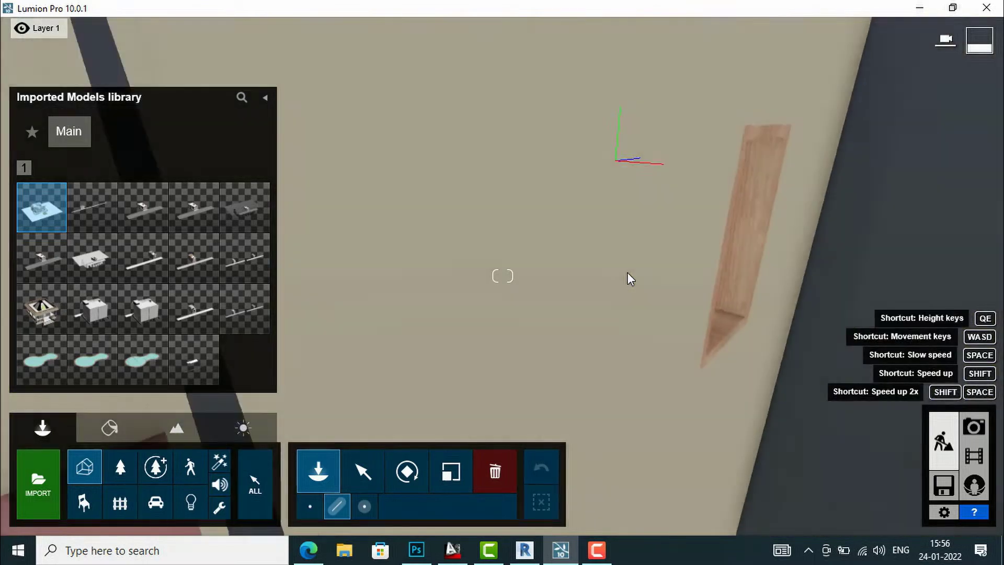
key("s")
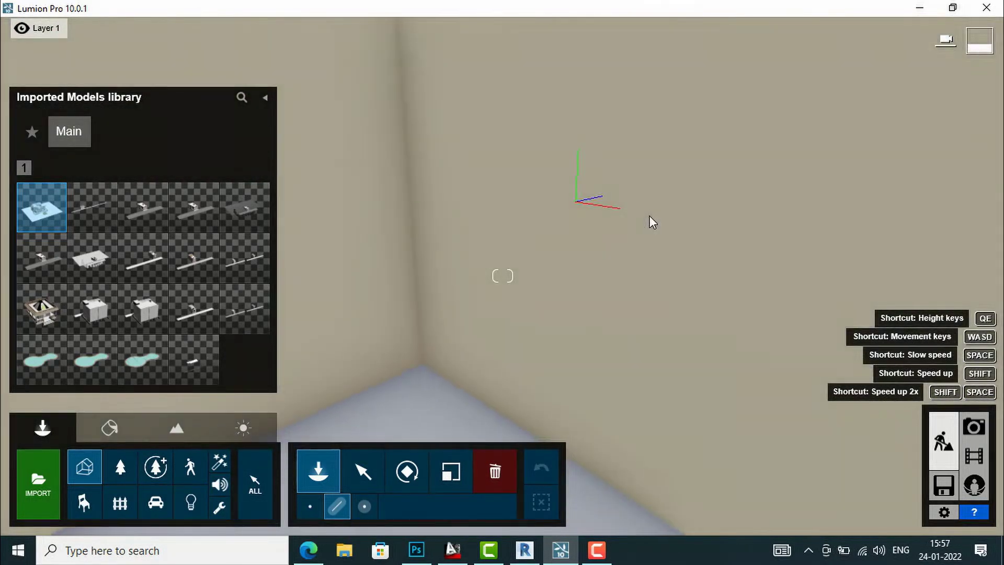
left_click_drag(648, 218, 600, 267)
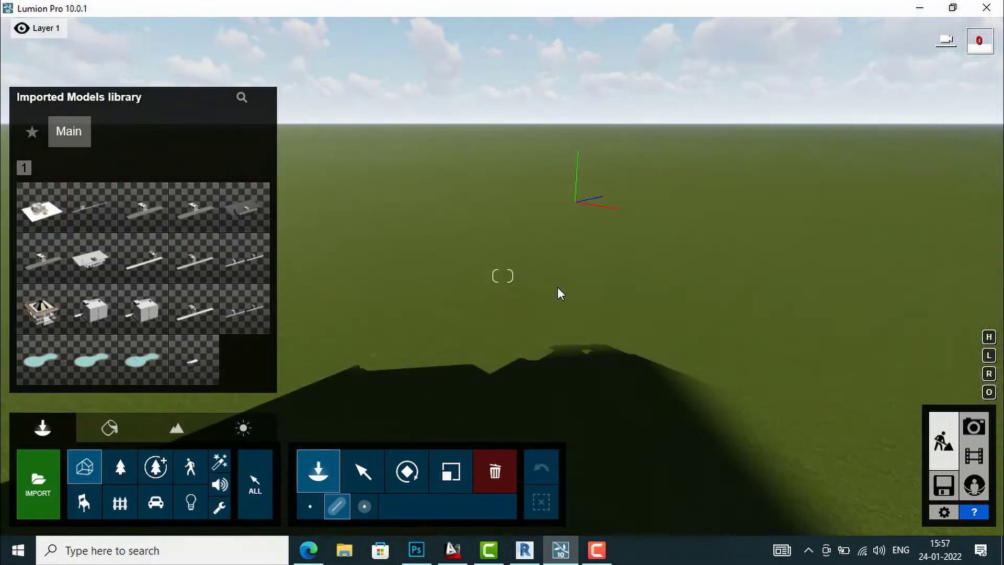
right_click_drag(558, 287, 492, 337)
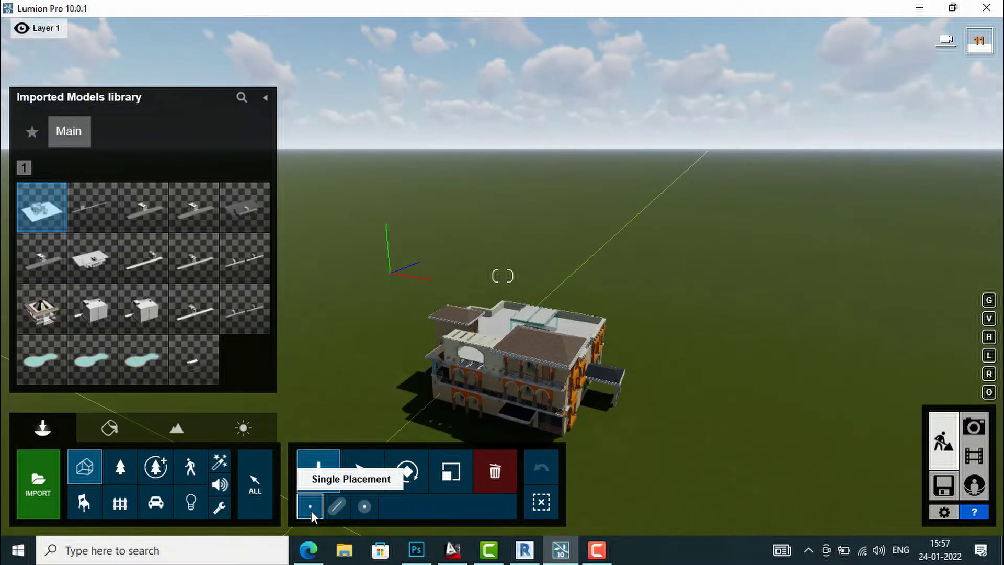
left_click(560, 245)
key("e")
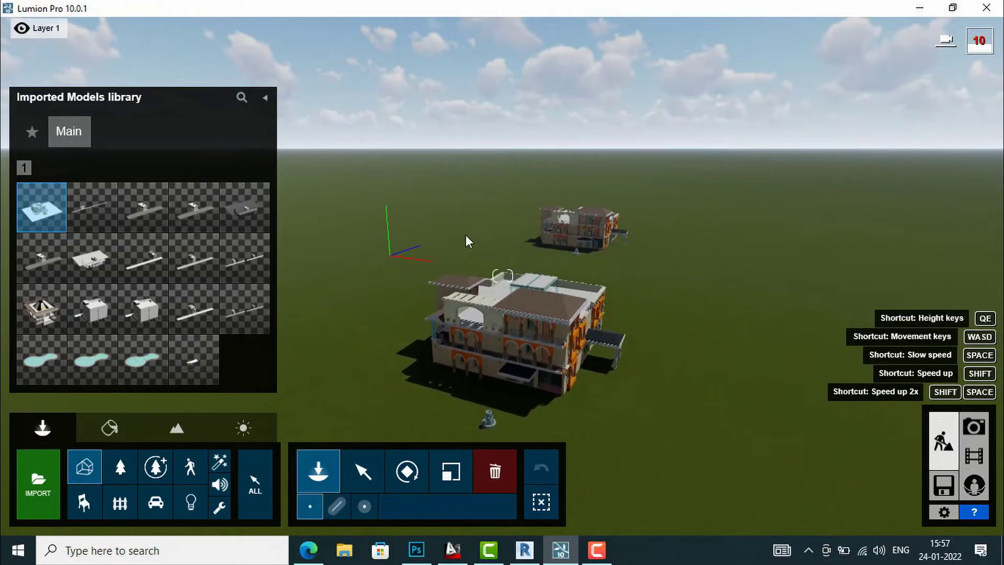
key("Escape")
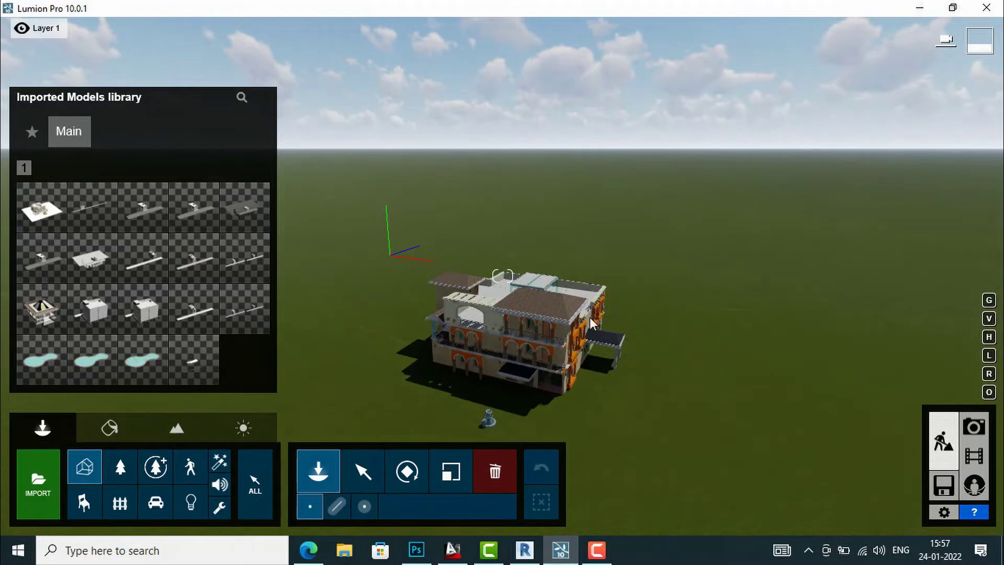
Step: Bring the camera close to face the front of the house
key("w")
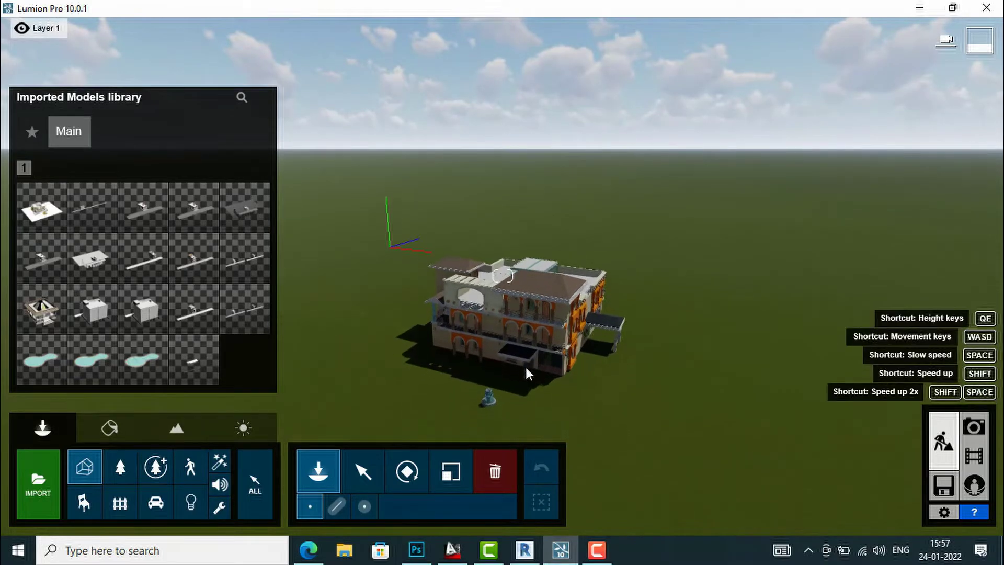
right_click_drag(531, 359, 583, 362)
key("w")
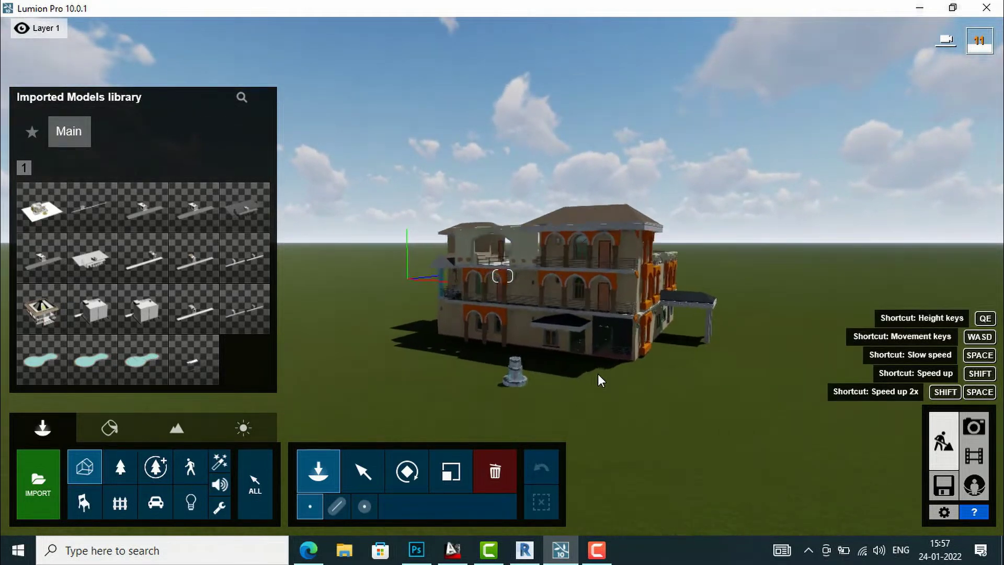
right_click_drag(642, 384, 689, 435)
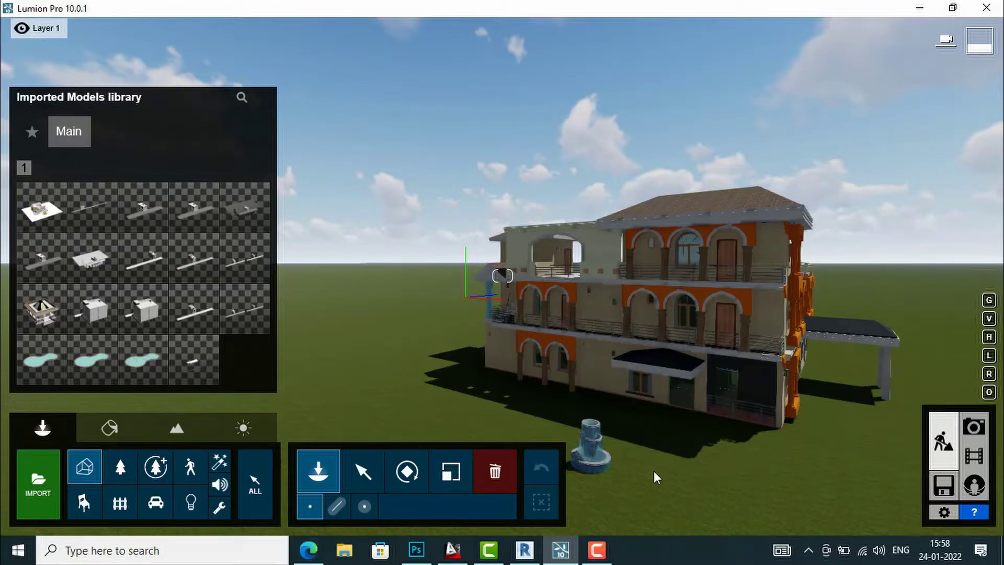
Step: Move the house freely to a new spot on the terrain
left_click(365, 477)
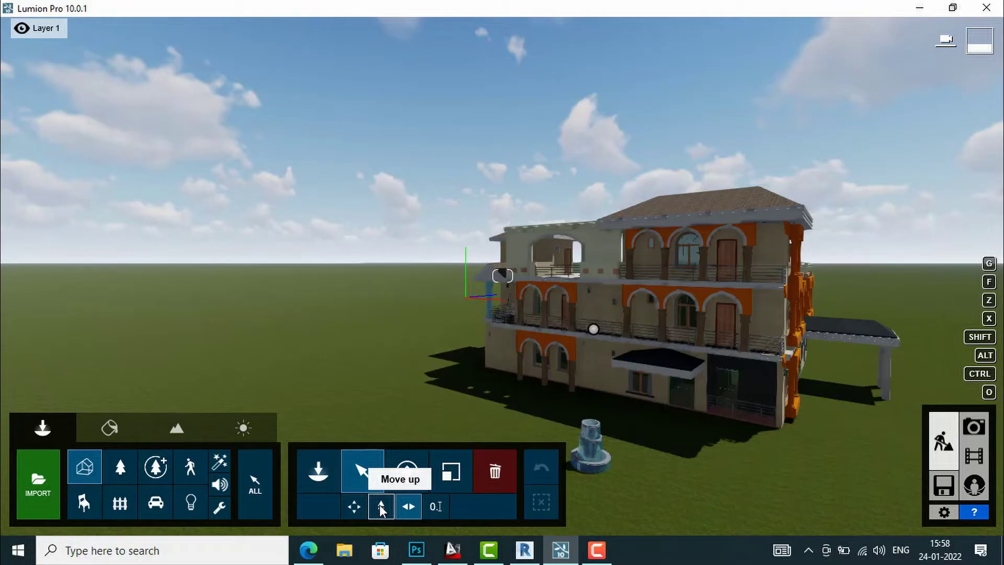
left_click(349, 506)
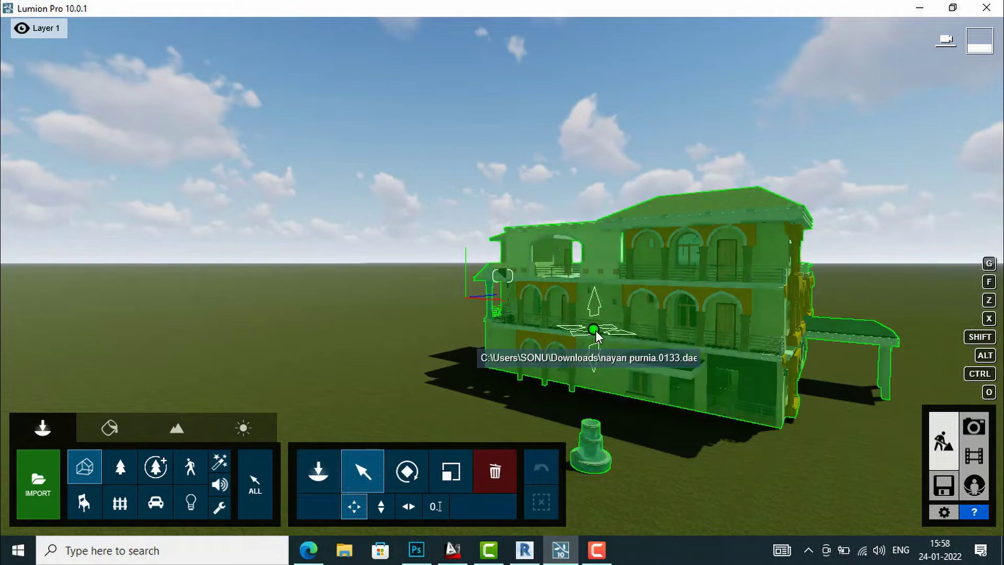
left_click(596, 330)
left_click_drag(561, 341, 539, 332)
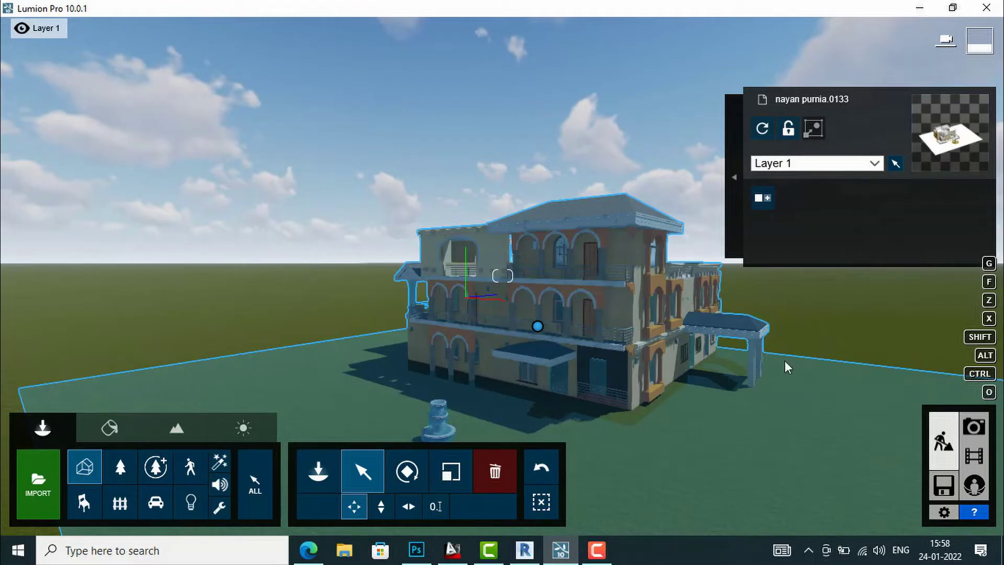
Step: Raise the house about 0.3 m above the ground
left_click(384, 505)
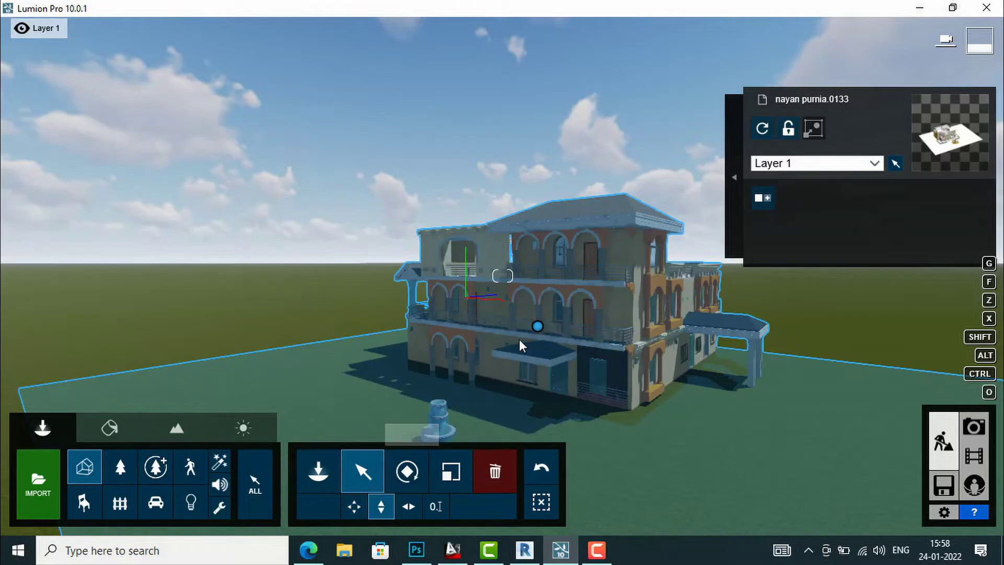
left_click(537, 327)
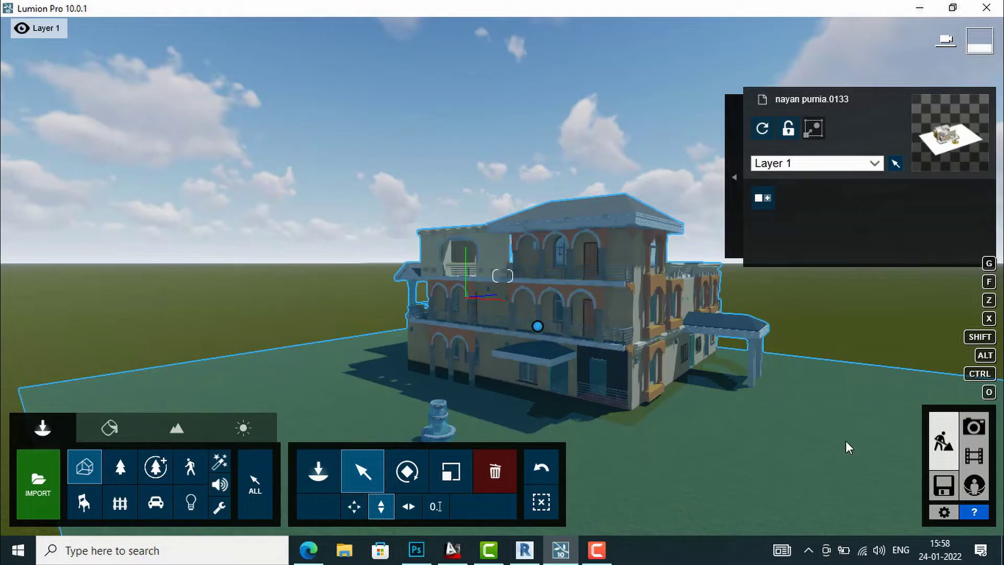
mouse_move(538, 328)
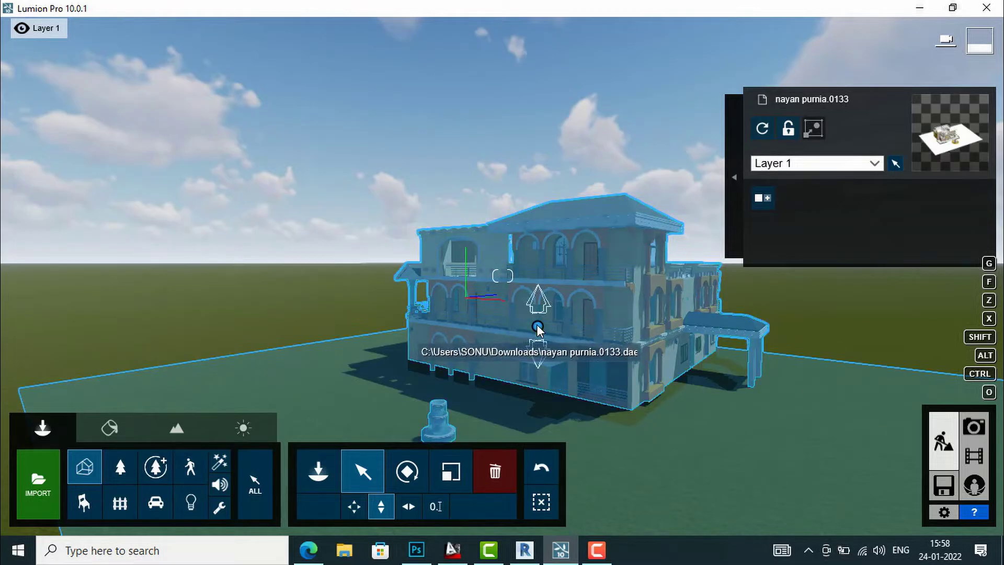
left_click_drag(537, 328, 539, 274)
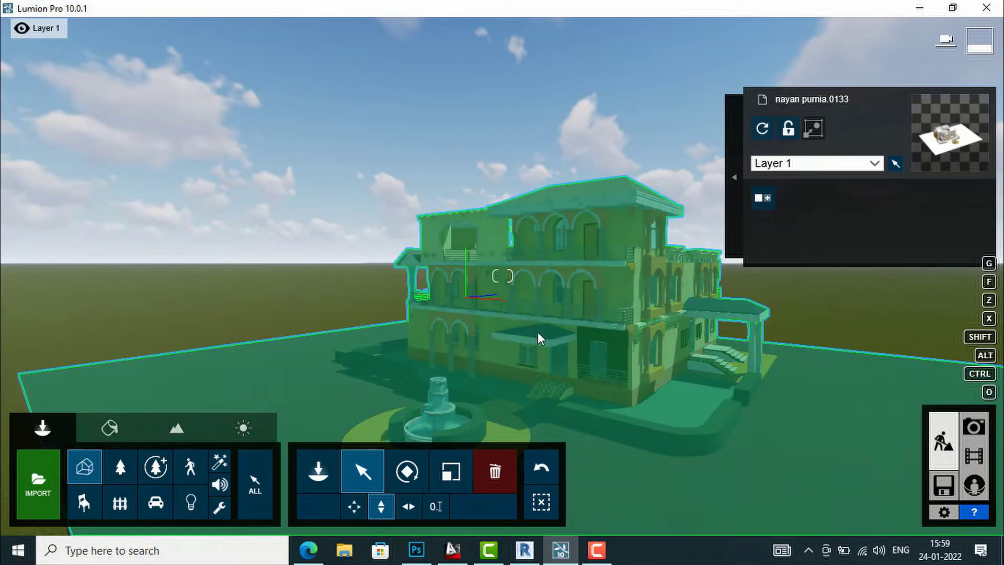
right_click_drag(590, 346, 391, 320)
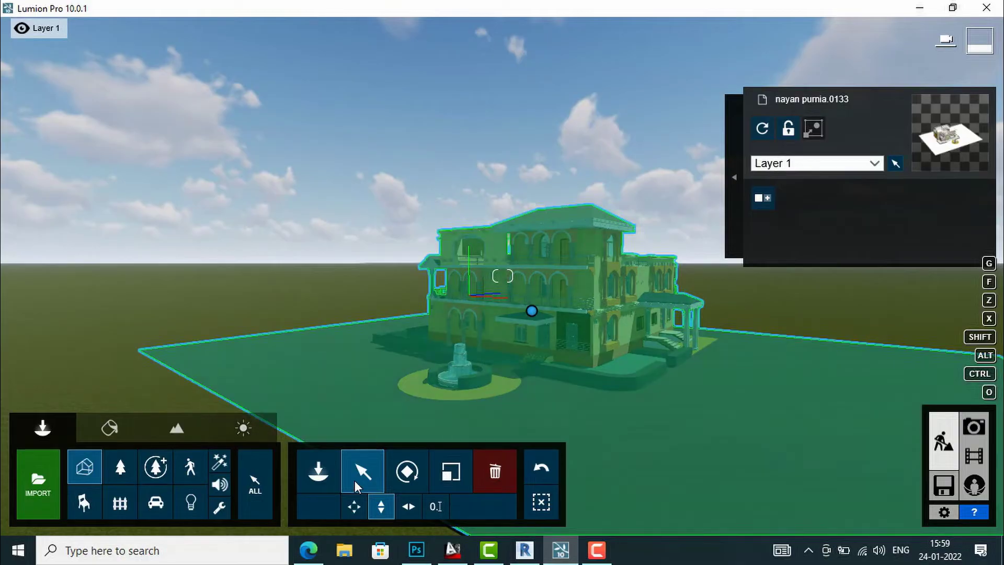
Step: Slide the house horizontally toward the camera, nearer the front of the terrain
left_click(409, 506)
left_click_drag(531, 311, 503, 313)
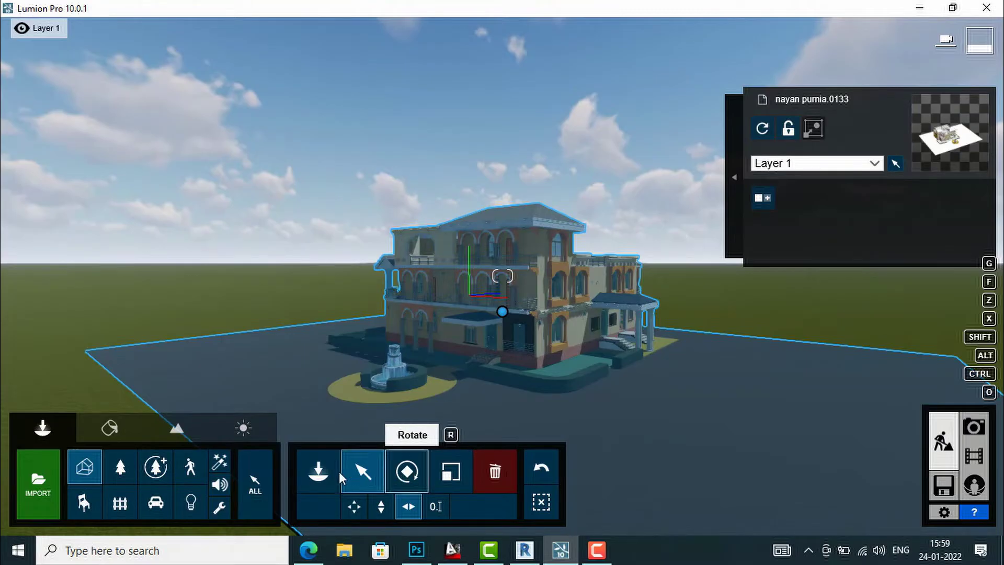
Step: Place one Car 003 from the Transport library in front of the house
left_click(313, 473)
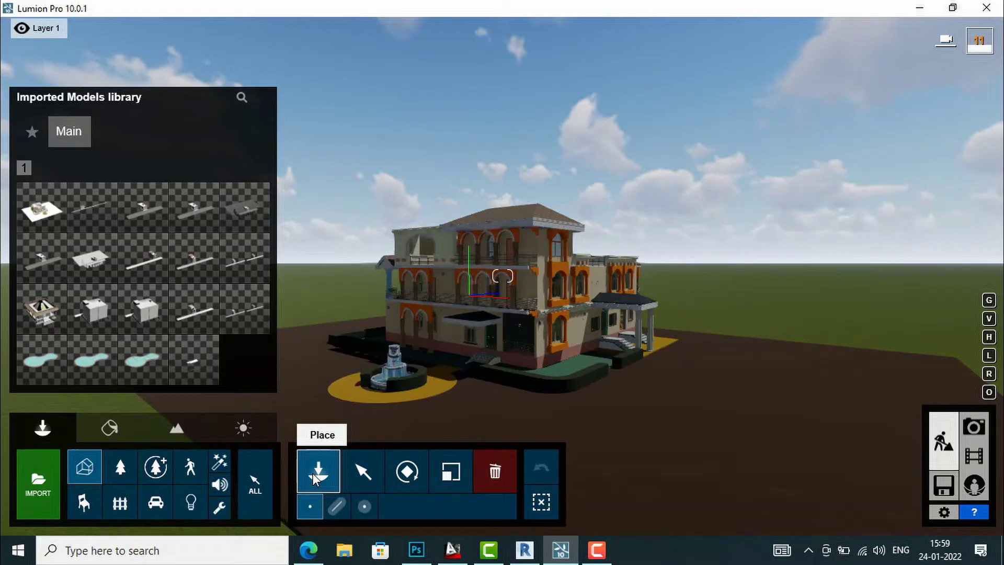
left_click(156, 503)
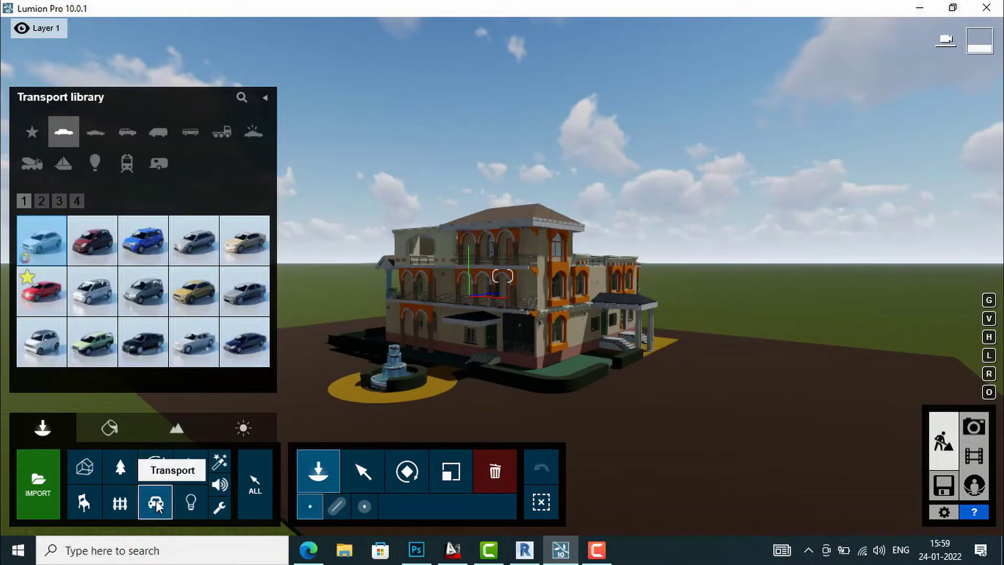
left_click(135, 253)
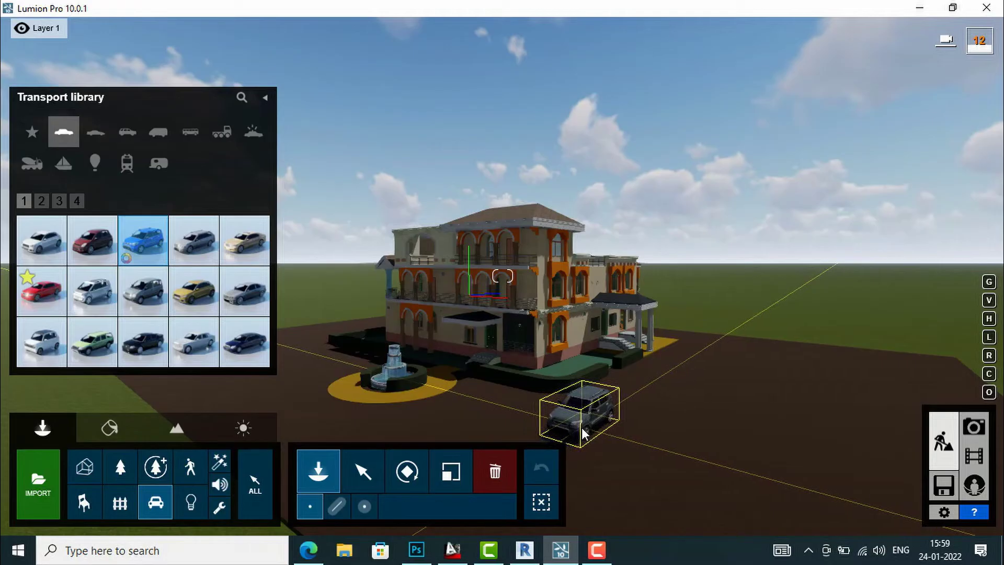
left_click(582, 428)
key("Escape")
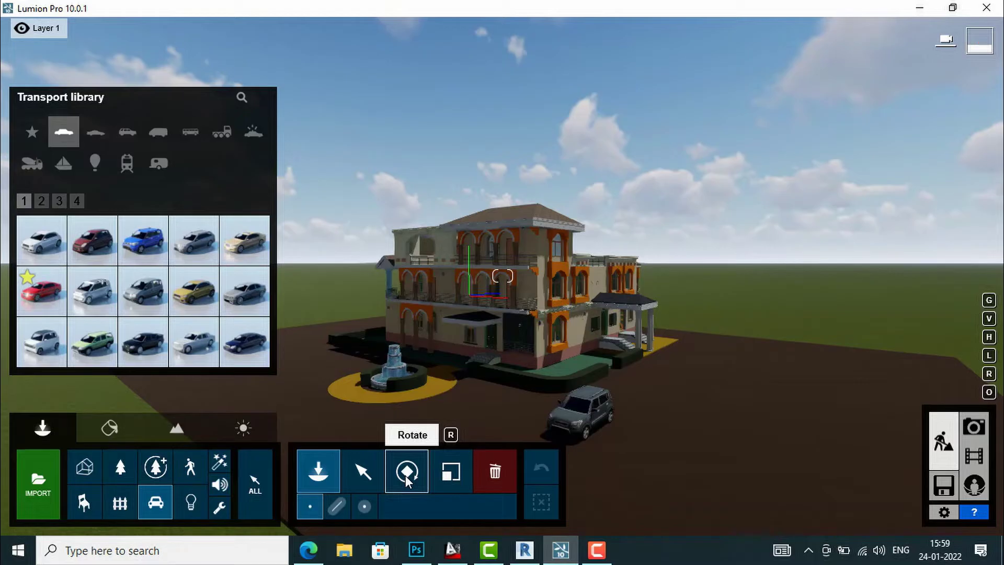
Step: Select the car in Rotate mode to show its orientation settings
left_click(405, 475)
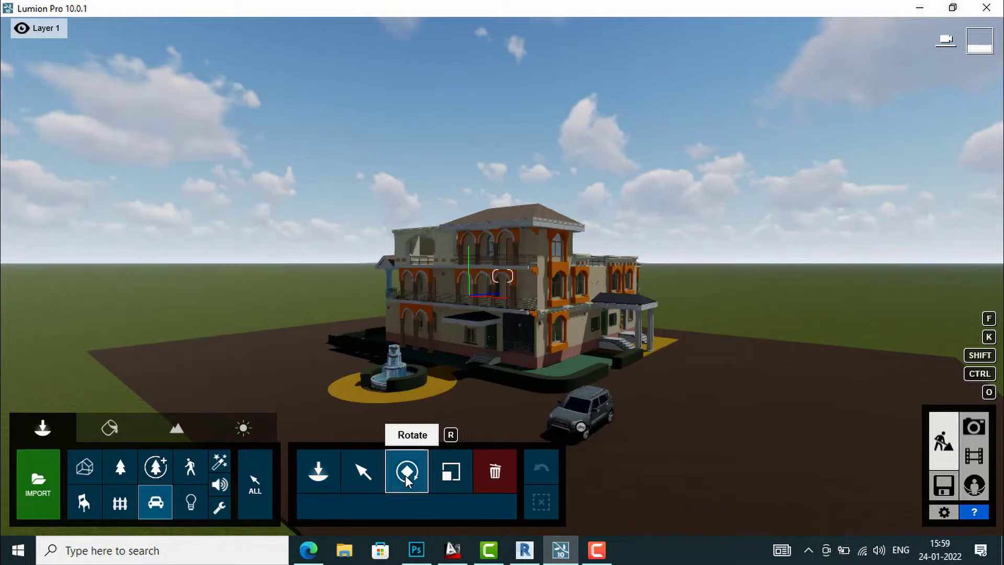
left_click_drag(577, 431, 578, 431)
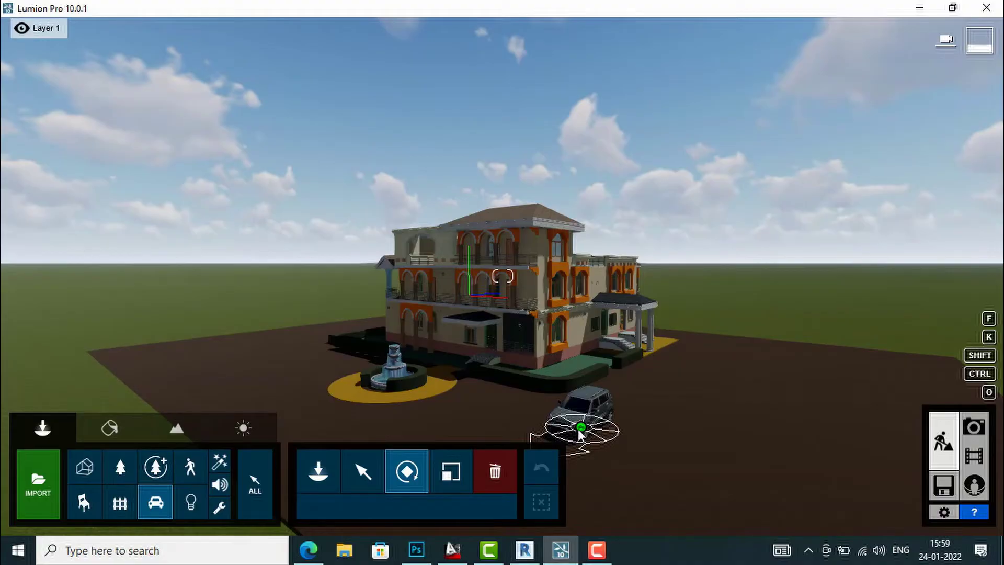
left_click(578, 429)
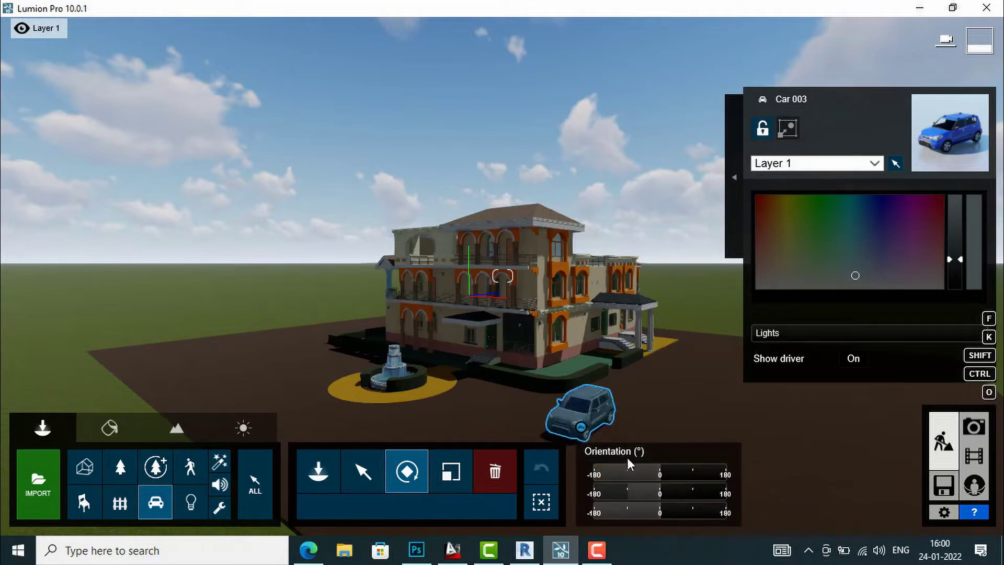
Step: Set the car's heading to 36°, bank to 42°, then heading to -62°
left_click(660, 474)
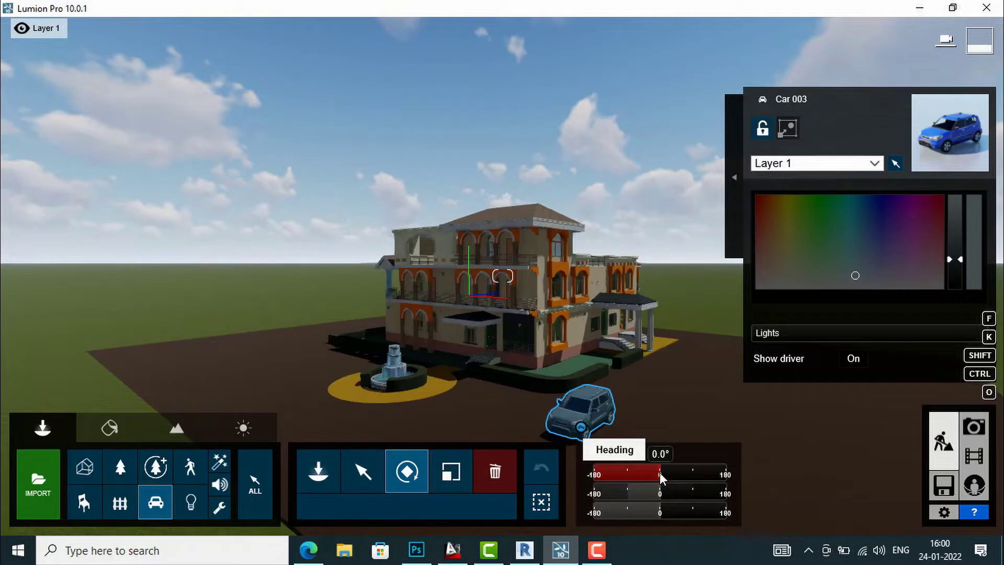
mouse_move(661, 472)
left_mouse_down()
mouse_move(714, 469)
mouse_move(627, 470)
mouse_move(673, 469)
mouse_move(661, 491)
mouse_move(678, 492)
mouse_move(660, 488)
left_mouse_up()
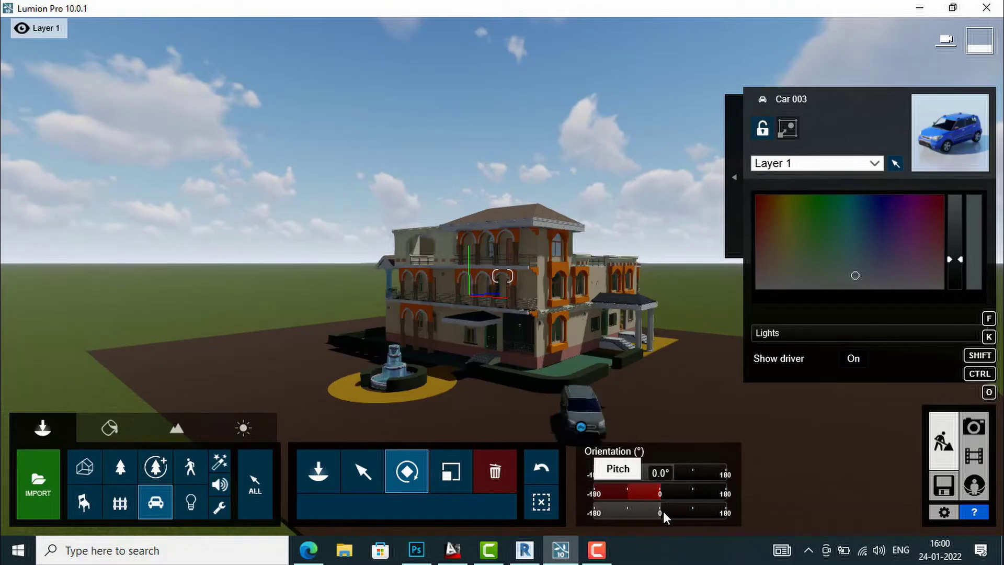
mouse_move(664, 509)
left_mouse_down()
mouse_move(677, 508)
mouse_move(613, 512)
mouse_move(662, 510)
left_mouse_up()
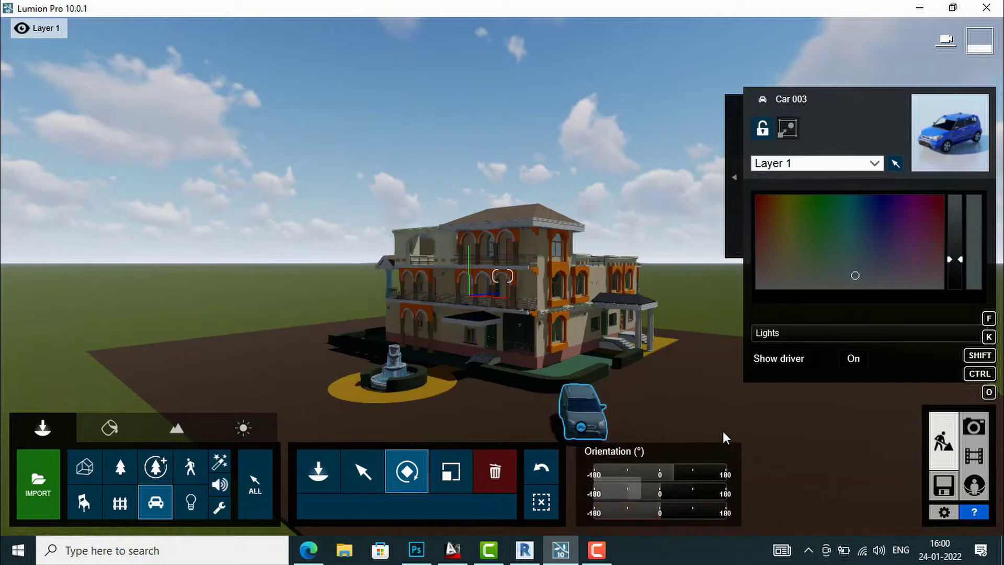
mouse_move(674, 471)
left_mouse_down()
mouse_move(607, 472)
mouse_move(686, 471)
mouse_move(626, 471)
mouse_move(664, 470)
left_mouse_up()
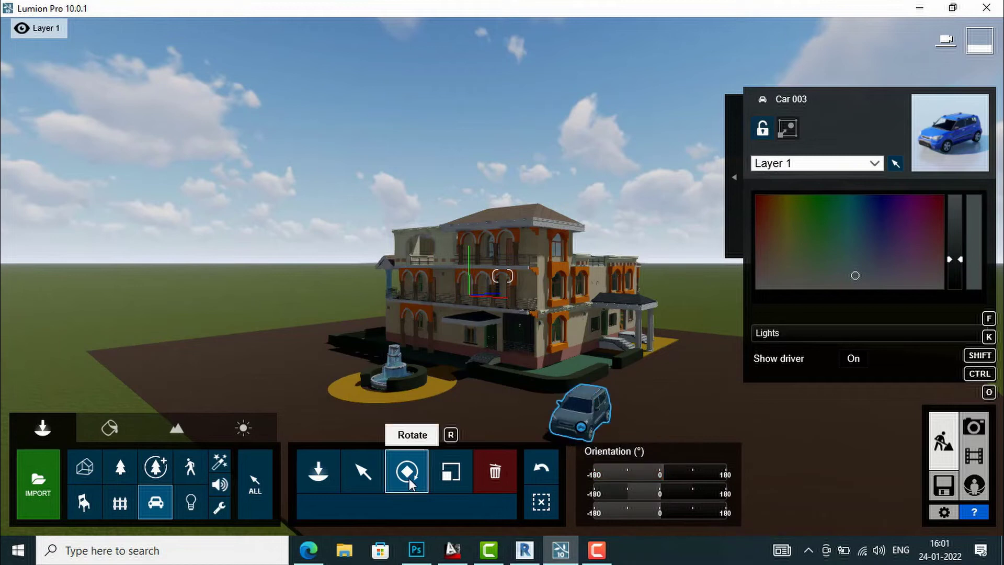
Step: Rotate the car with its handle so it sits side-on to the camera
left_click(363, 471)
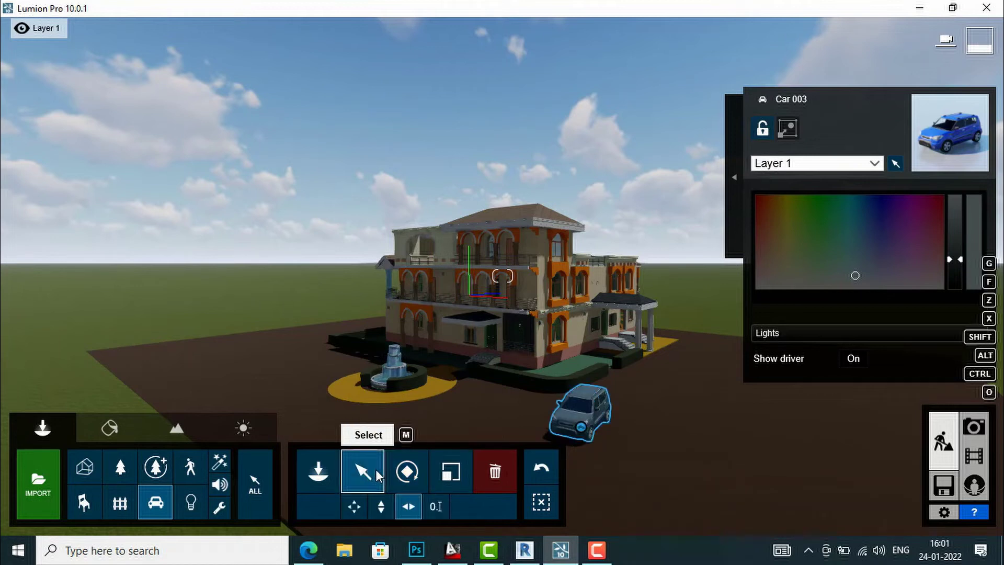
left_click(408, 473)
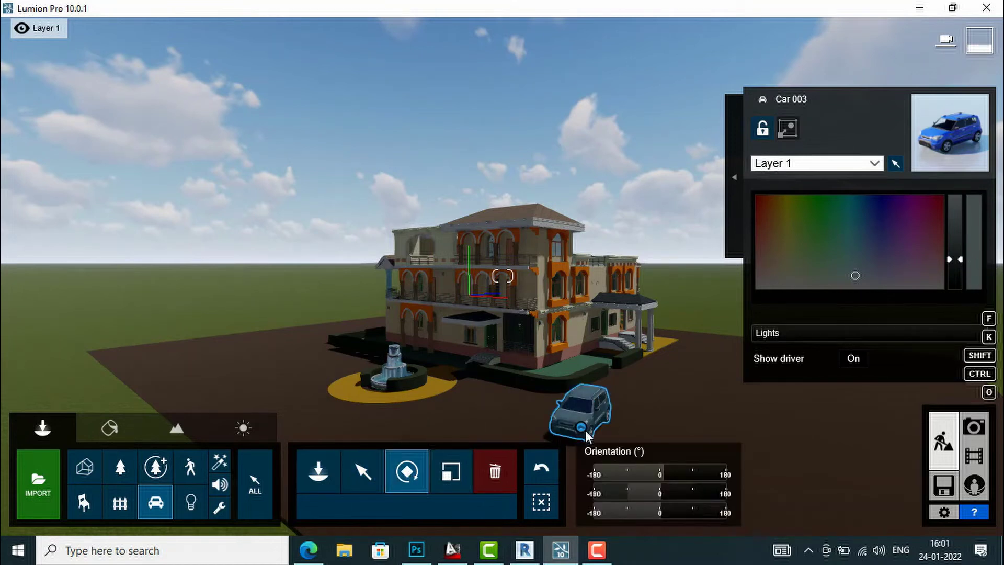
left_click_drag(586, 431, 620, 430)
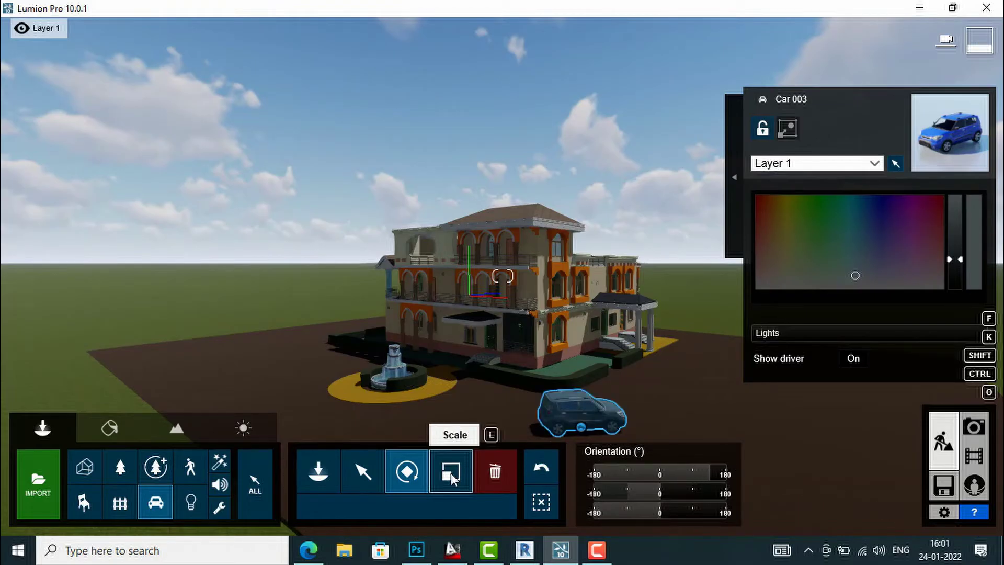
Step: Enlarge the car, then set its Size slider to about 0.8x
left_click(451, 473)
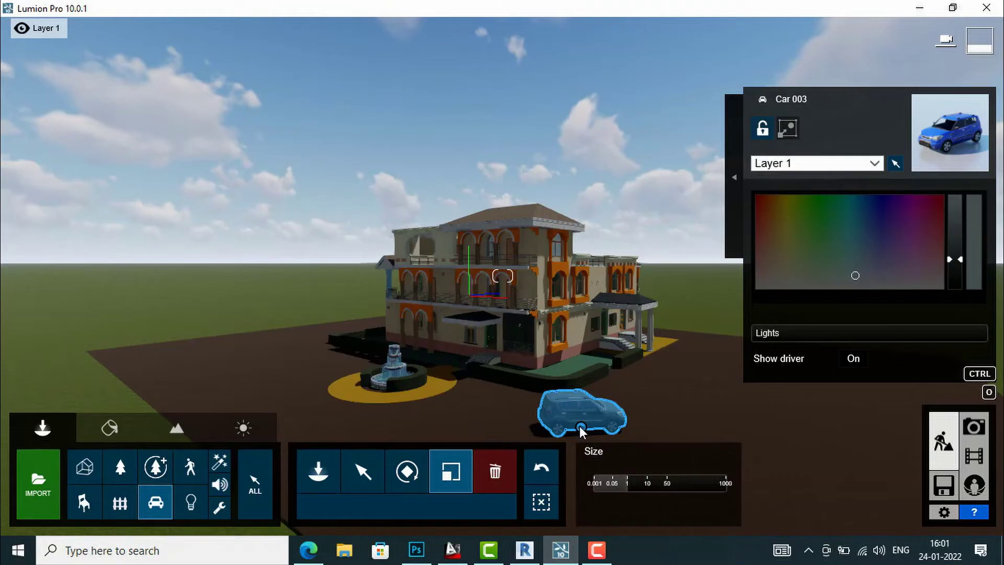
left_click_drag(580, 425, 599, 421)
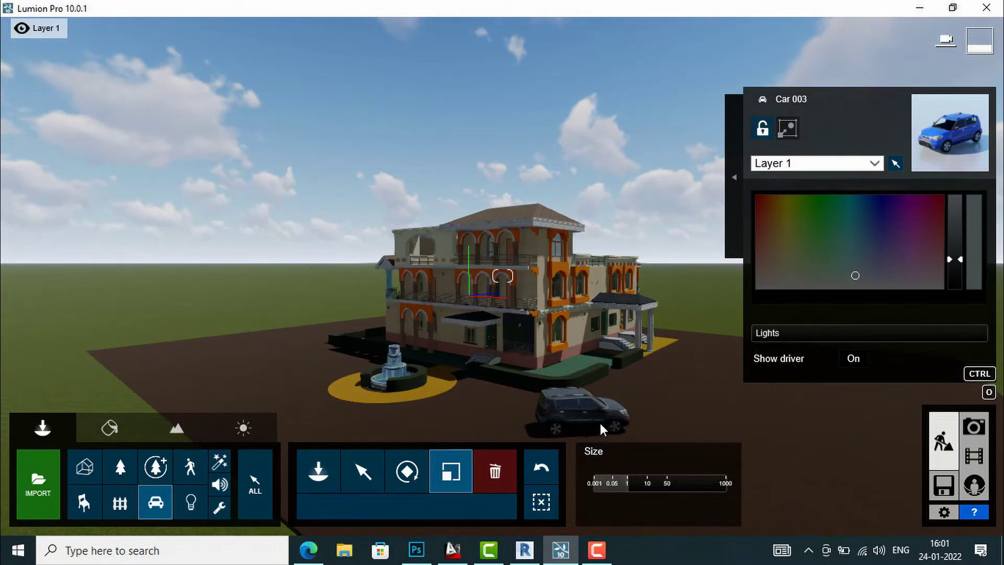
mouse_move(632, 487)
mouse_move(630, 482)
left_mouse_down()
mouse_move(641, 481)
mouse_move(629, 482)
left_mouse_up()
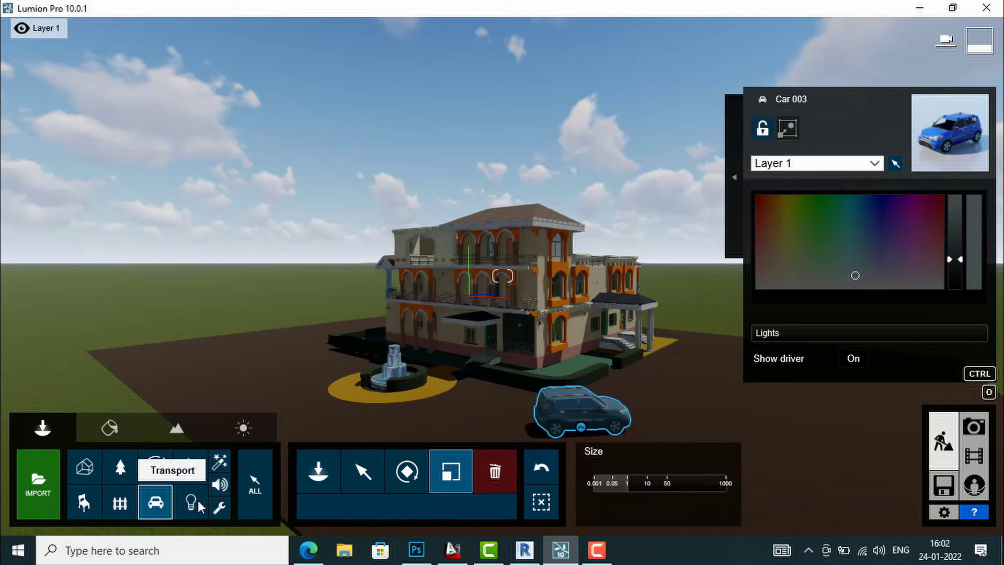
Step: Delete the car, restore it with Undo Delete, then delete it again
left_click(496, 471)
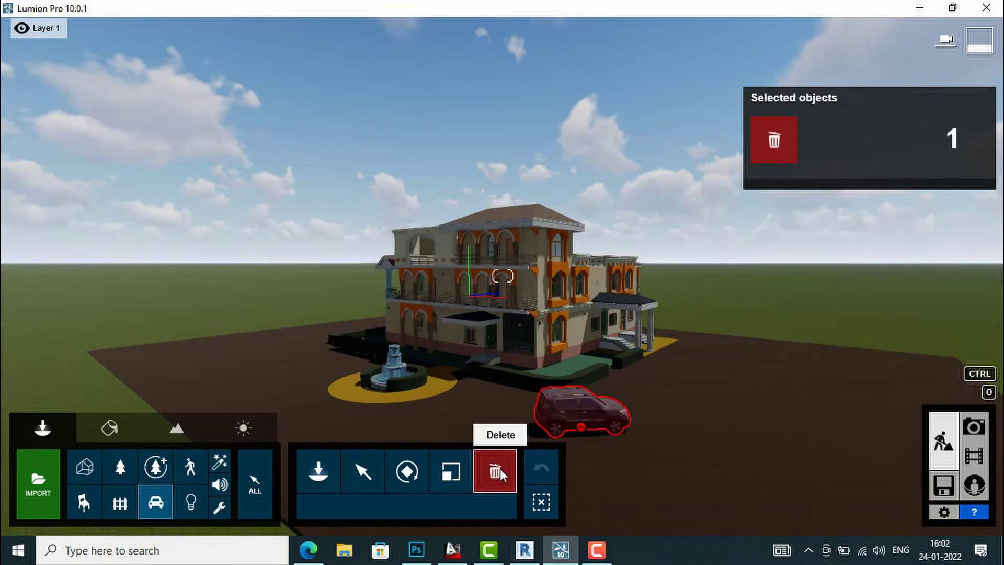
left_click(584, 427)
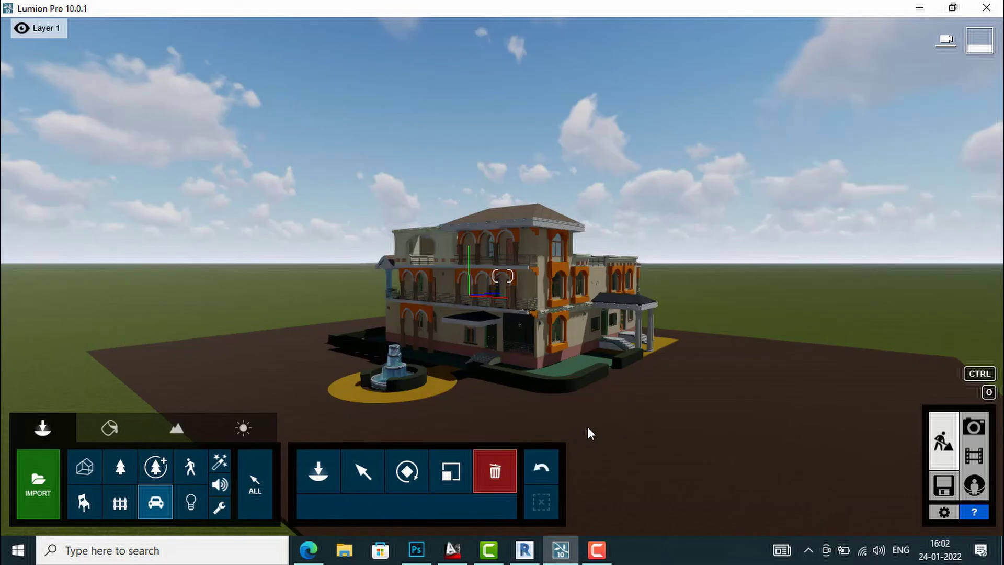
left_click(542, 471)
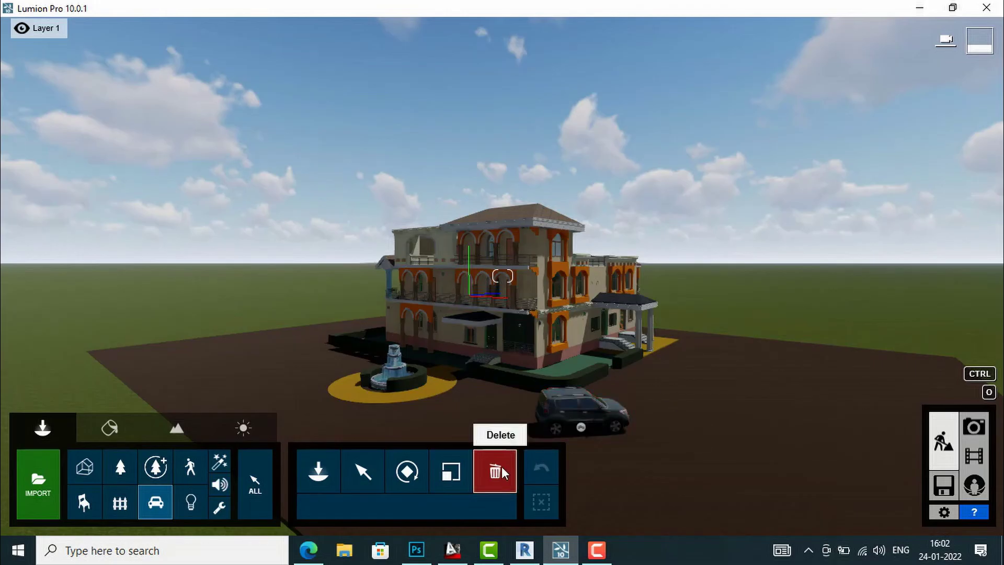
left_click(583, 423)
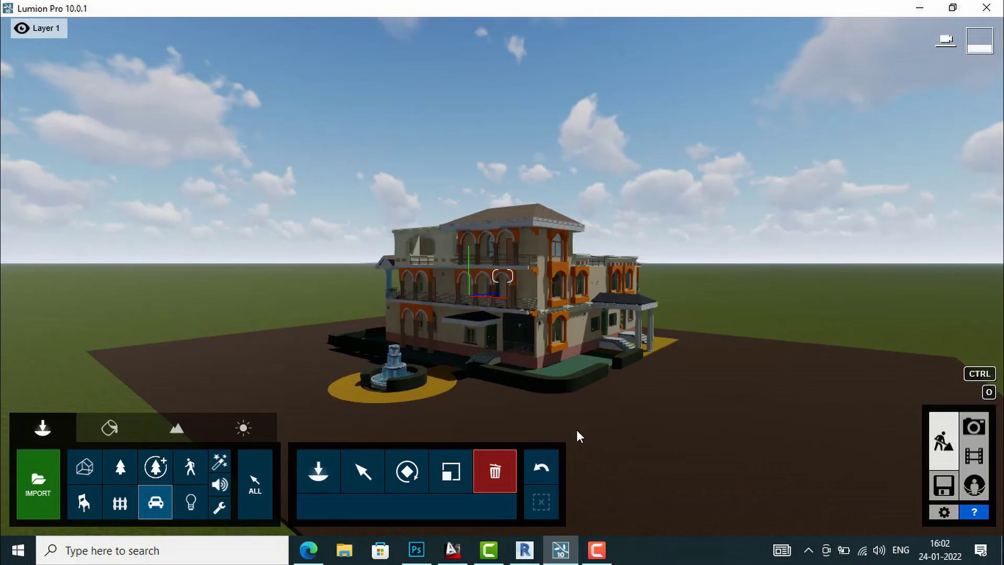